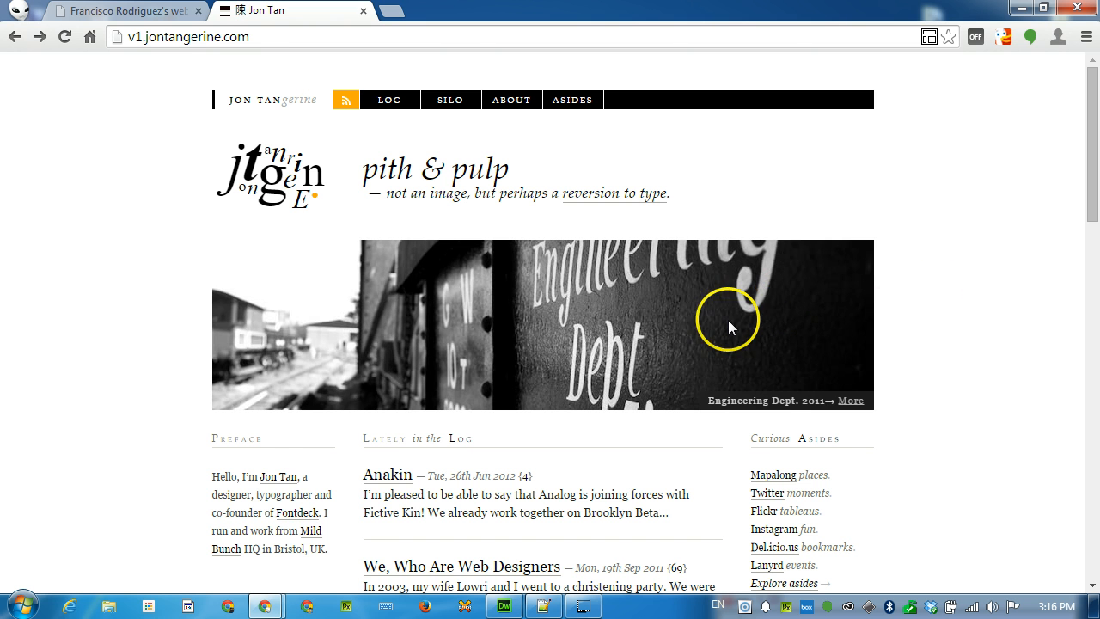
- Open the Pixus ruler and the Notepad++ window, and move both clear of the web page's main content
{"action": "left_click", "coordinate": [346, 607]}
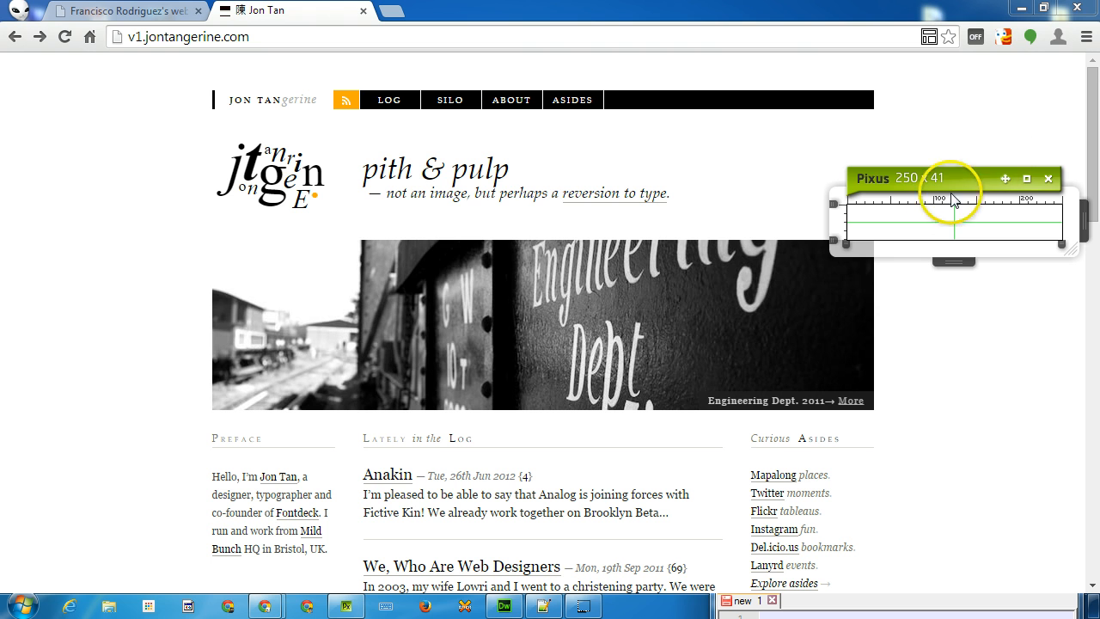
{"action": "left_click_drag", "start_coordinate": [969, 176], "coordinate": [627, 26]}
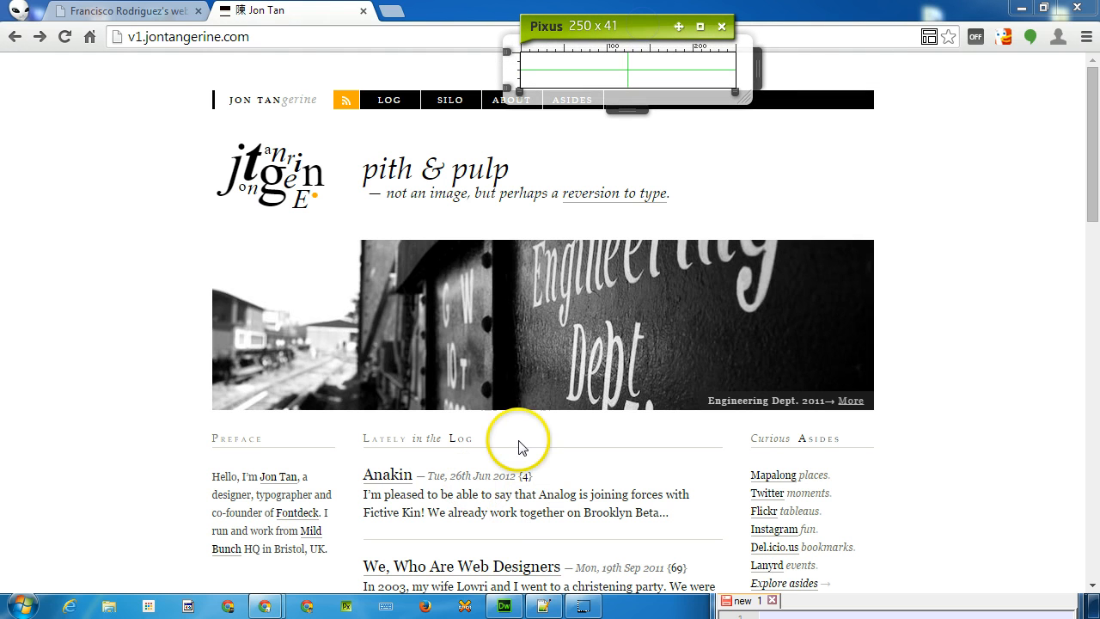
{"action": "mouse_move", "coordinate": [587, 609]}
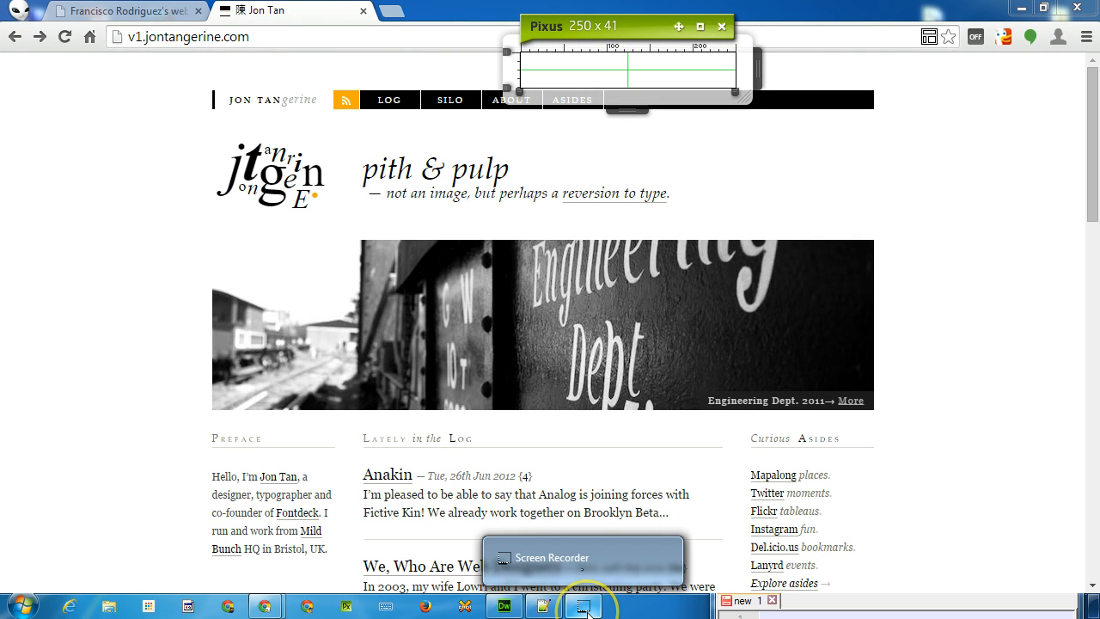
{"action": "left_click", "coordinate": [543, 607]}
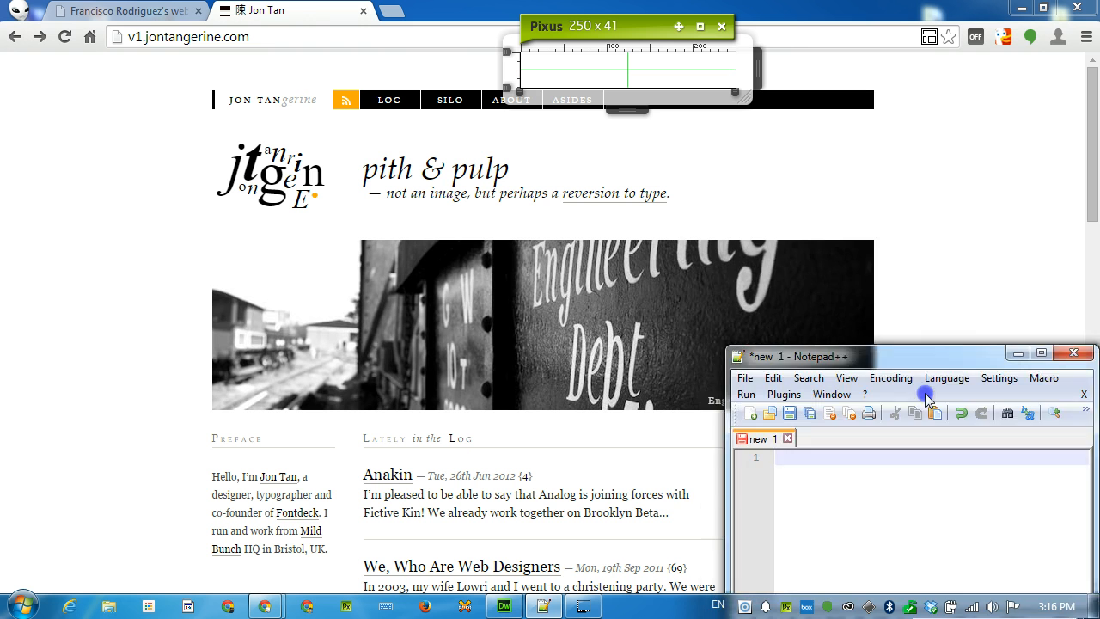
{"action": "left_click_drag", "start_coordinate": [928, 356], "coordinate": [911, 260]}
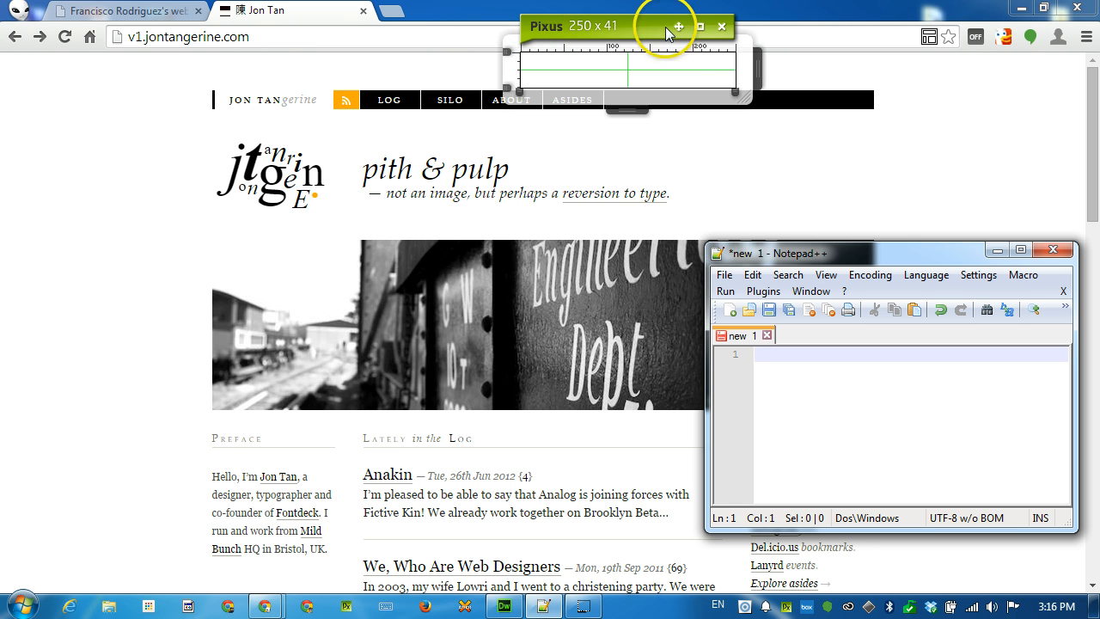
{"action": "left_click_drag", "start_coordinate": [658, 29], "coordinate": [1020, 135]}
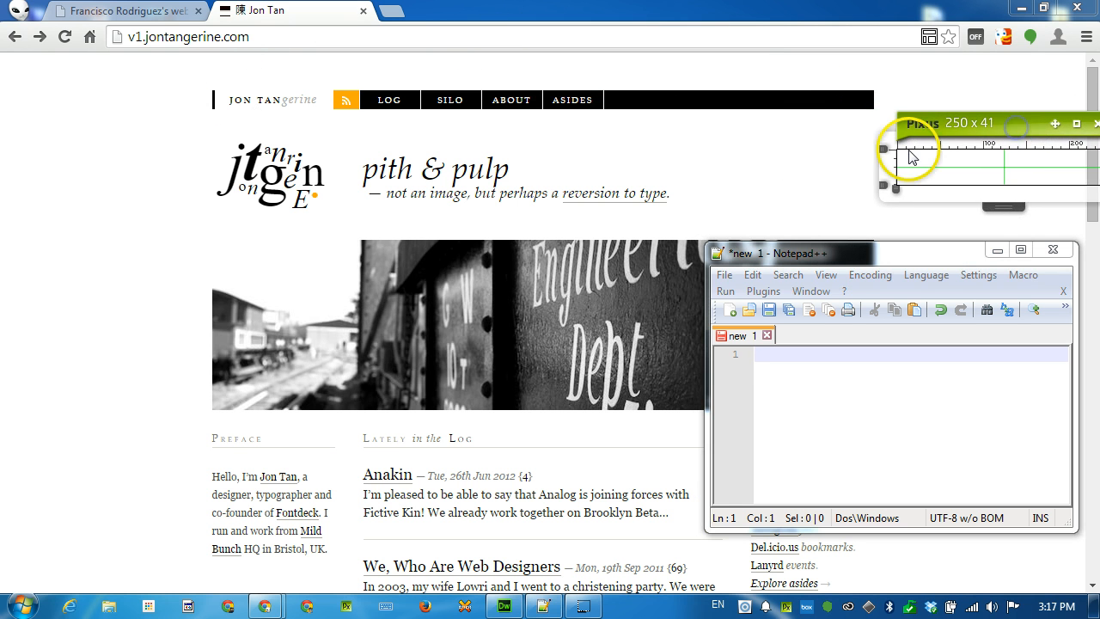
{"action": "left_click_drag", "start_coordinate": [829, 258], "coordinate": [1012, 272]}
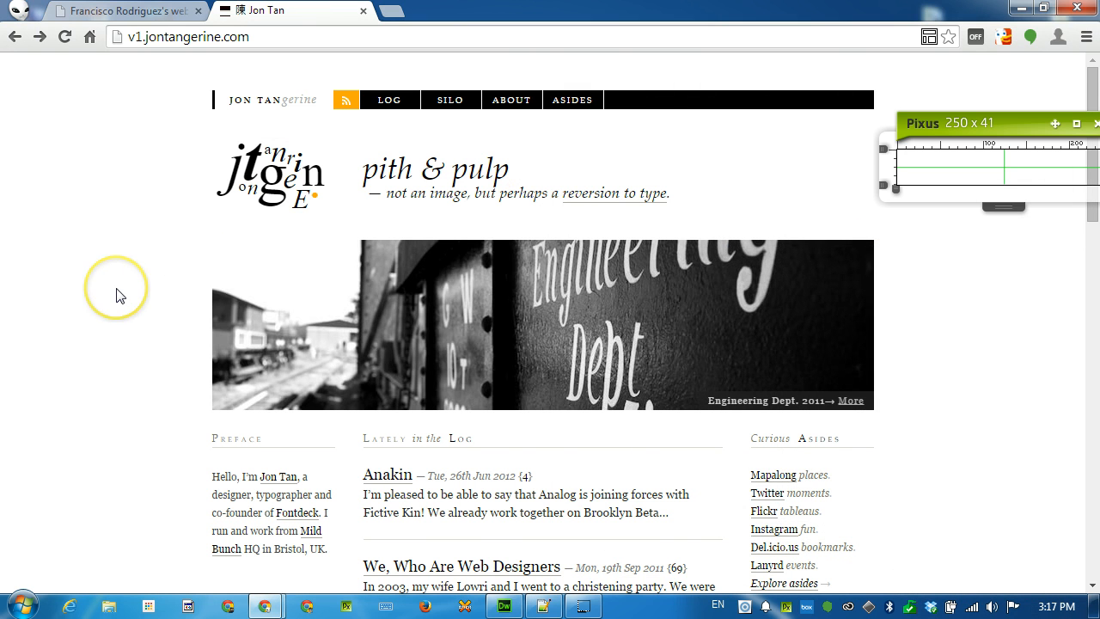
- Examine the web page's layout from the navigation and header image through the column sections down to the footer
{"action": "left_click", "coordinate": [118, 295]}
{"action": "scroll", "coordinate": [118, 296], "scroll_direction": "down", "scroll_amount": 15}
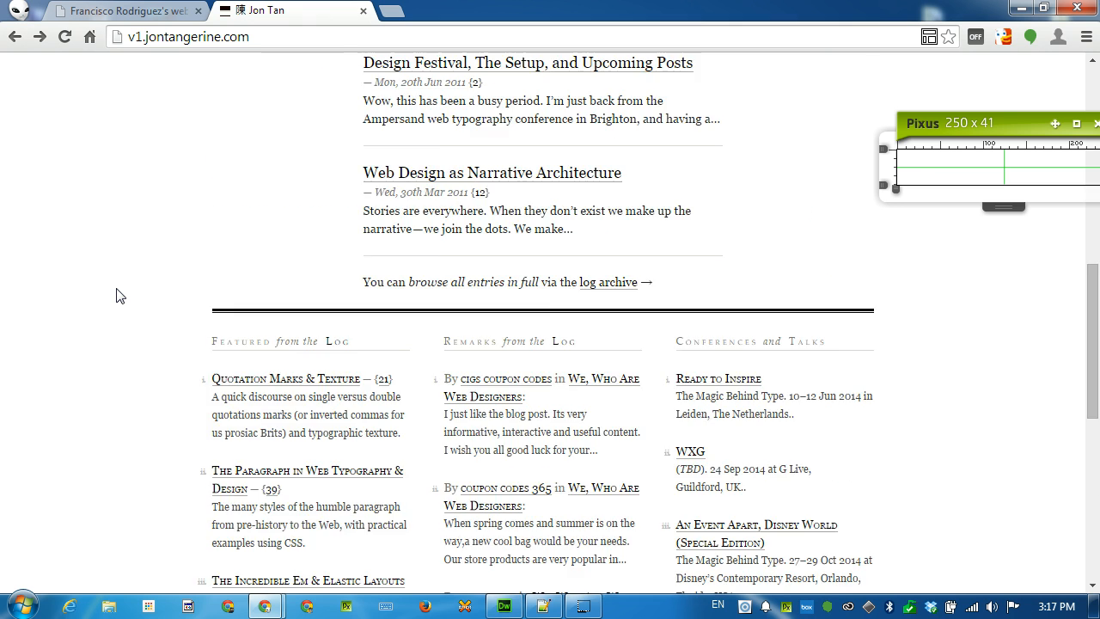
{"action": "key", "text": "Home"}
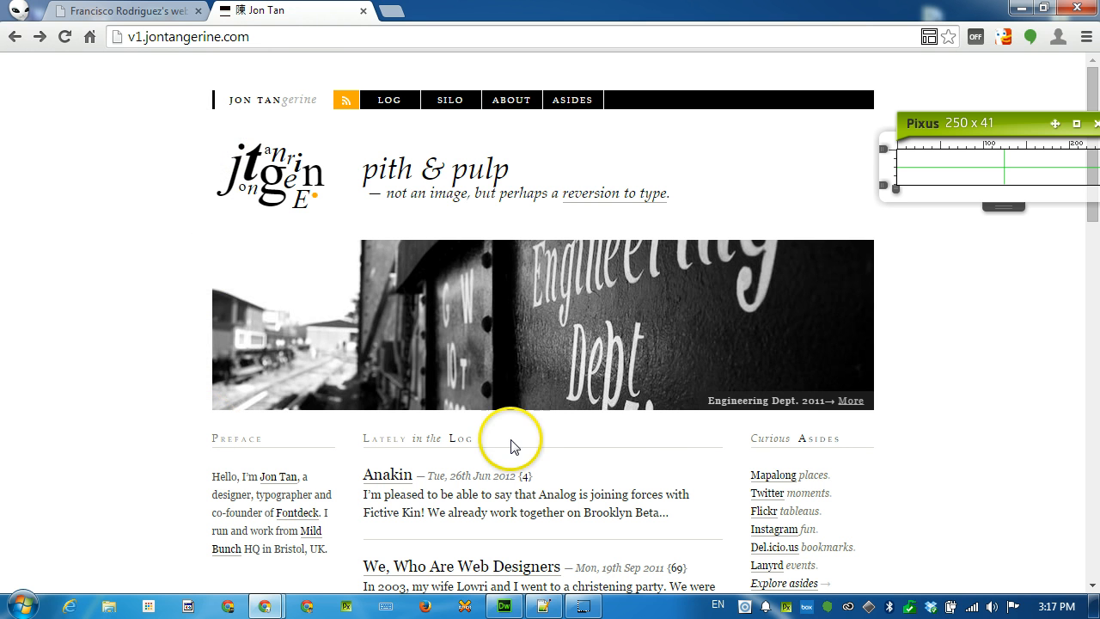
{"action": "scroll", "coordinate": [143, 123], "scroll_direction": "down", "scroll_amount": 3}
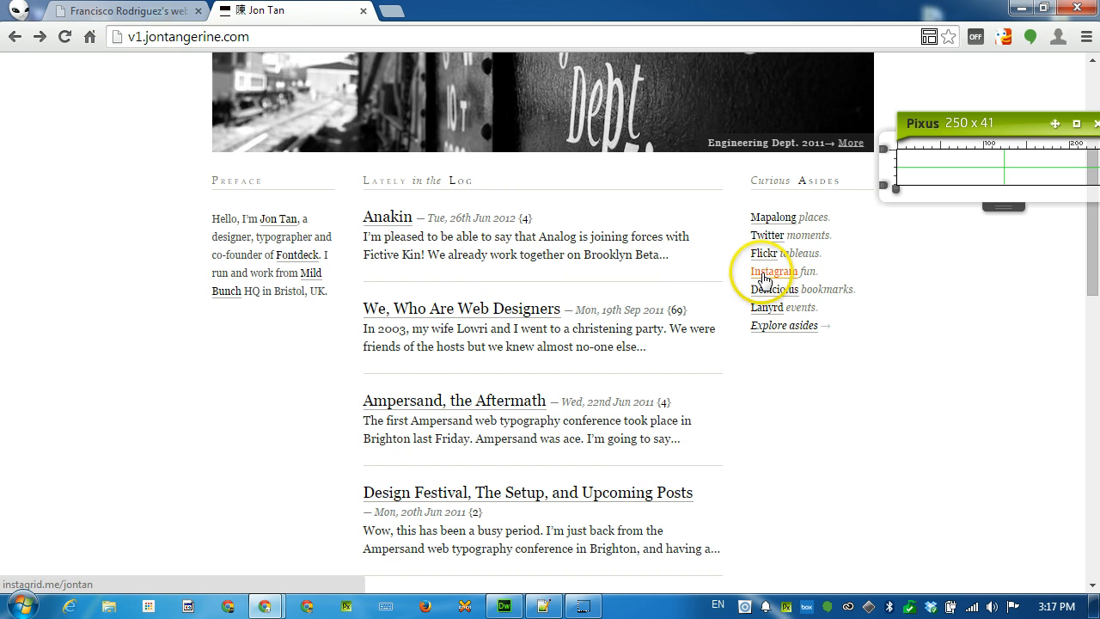
{"action": "scroll", "coordinate": [786, 342], "scroll_direction": "down", "scroll_amount": 3}
{"action": "scroll", "coordinate": [785, 343], "scroll_direction": "up", "scroll_amount": 4}
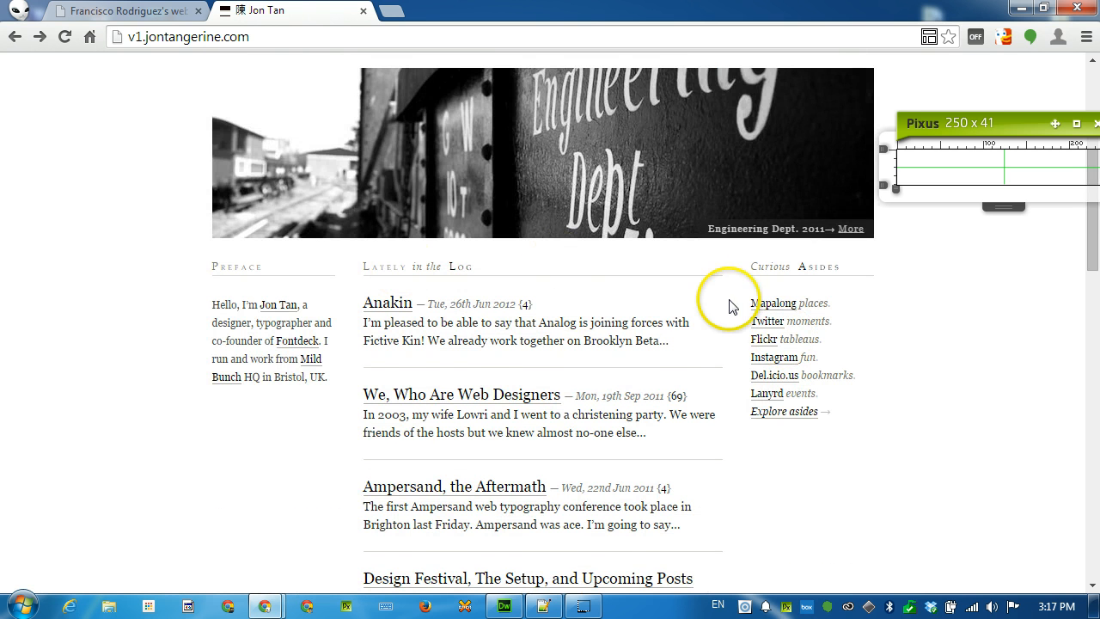
{"action": "scroll", "coordinate": [797, 420], "scroll_direction": "down", "scroll_amount": 5}
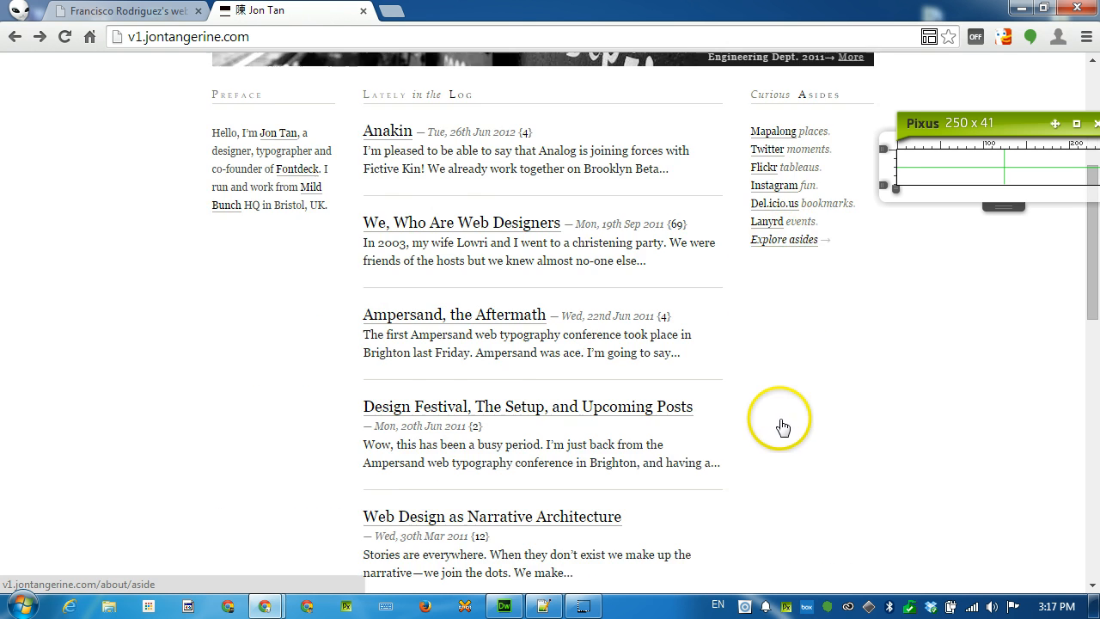
{"action": "scroll", "coordinate": [722, 402], "scroll_direction": "down", "scroll_amount": 1}
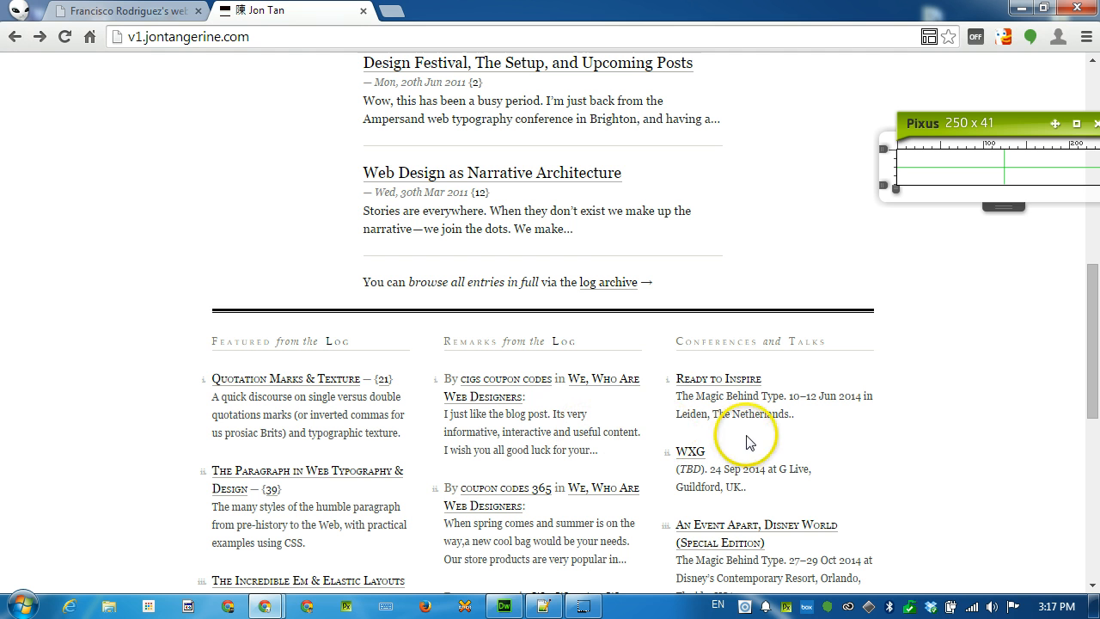
{"action": "scroll", "coordinate": [746, 443], "scroll_direction": "down", "scroll_amount": 2}
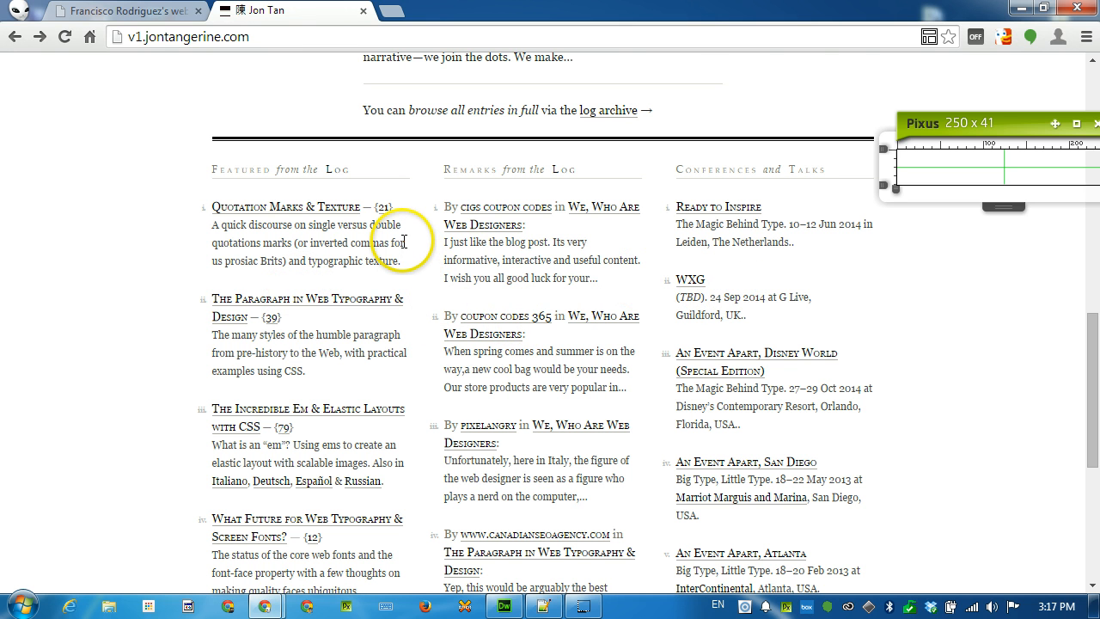
{"action": "scroll", "coordinate": [447, 264], "scroll_direction": "down", "scroll_amount": 4}
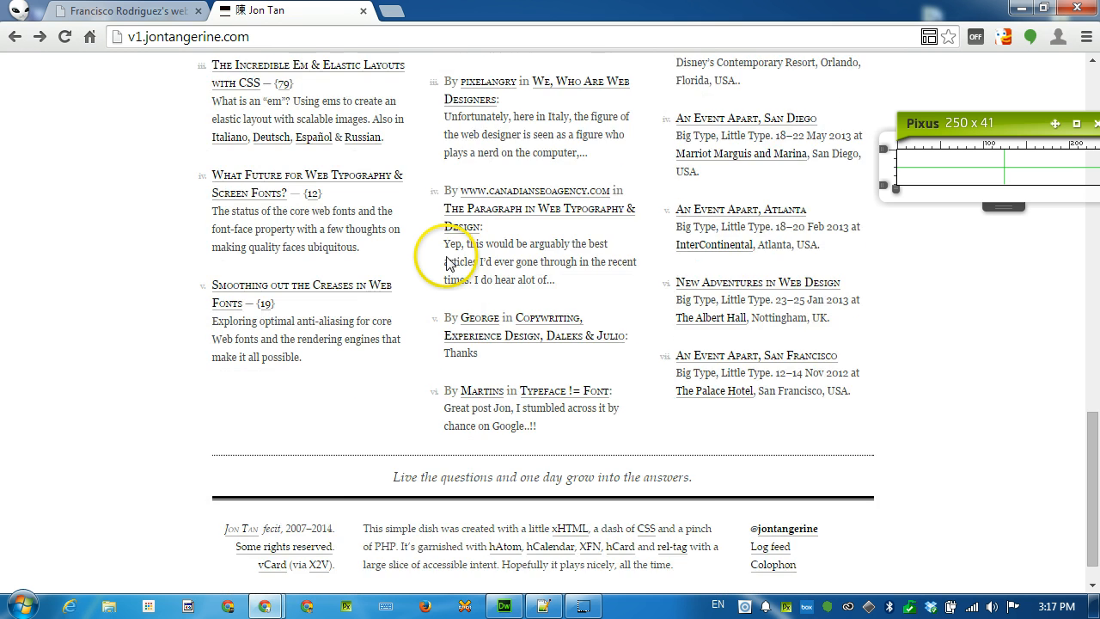
{"action": "scroll", "coordinate": [447, 264], "scroll_direction": "down", "scroll_amount": 1}
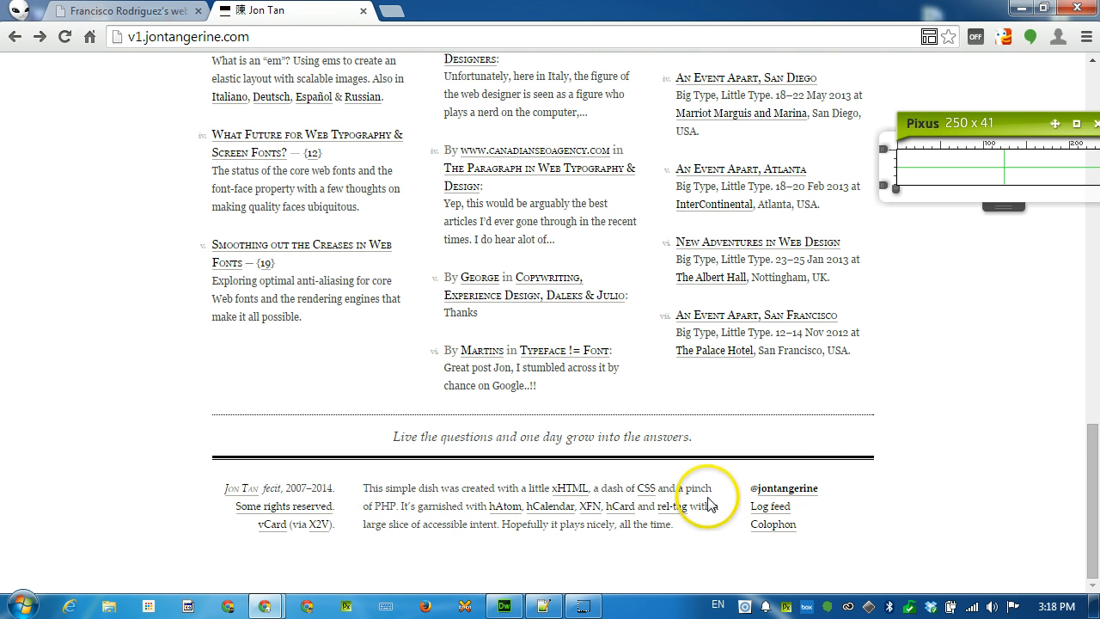
{"action": "scroll", "coordinate": [458, 338], "scroll_direction": "up", "scroll_amount": 7}
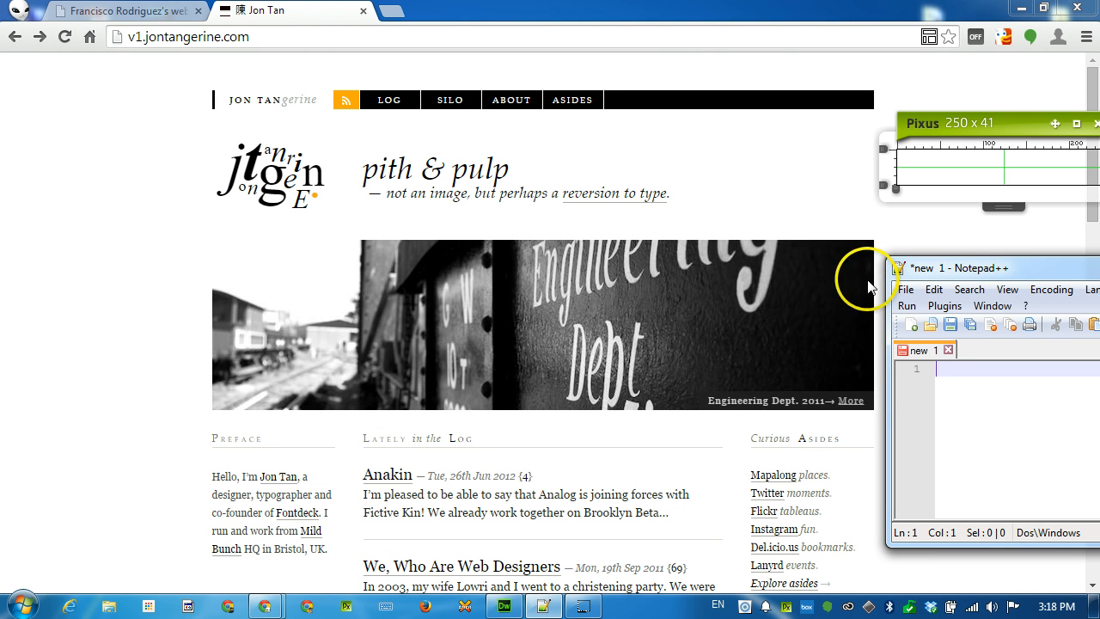
- In Notepad++, list the page sections on separate lines: "space at top", "nav", "header" and "three columns"
{"action": "left_click_drag", "start_coordinate": [997, 271], "coordinate": [791, 262]}
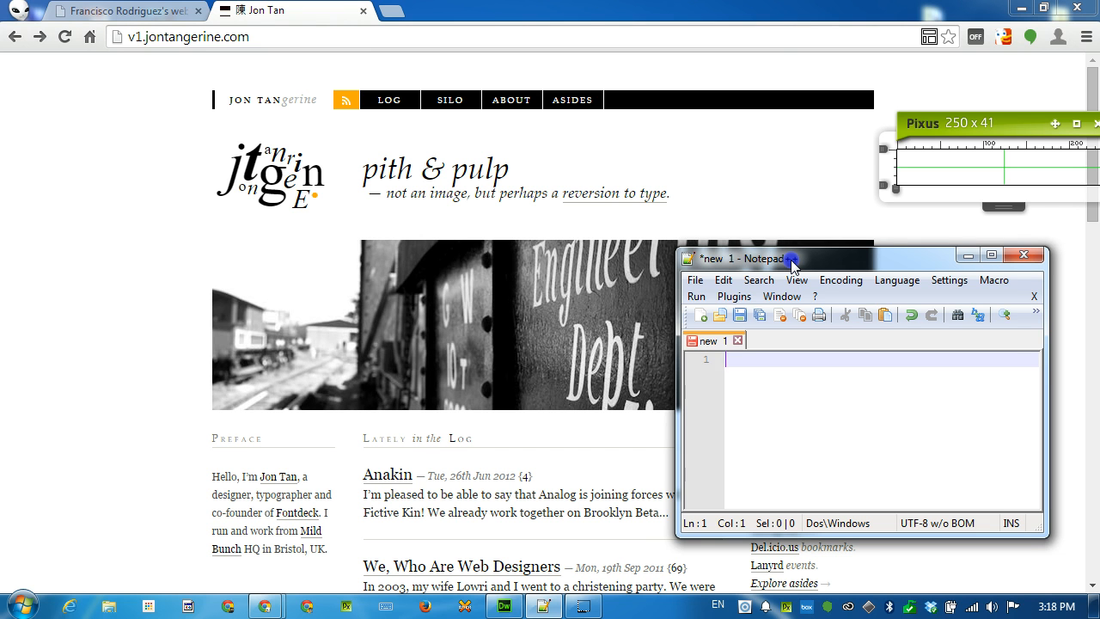
{"action": "left_click_drag", "start_coordinate": [791, 260], "coordinate": [817, 254]}
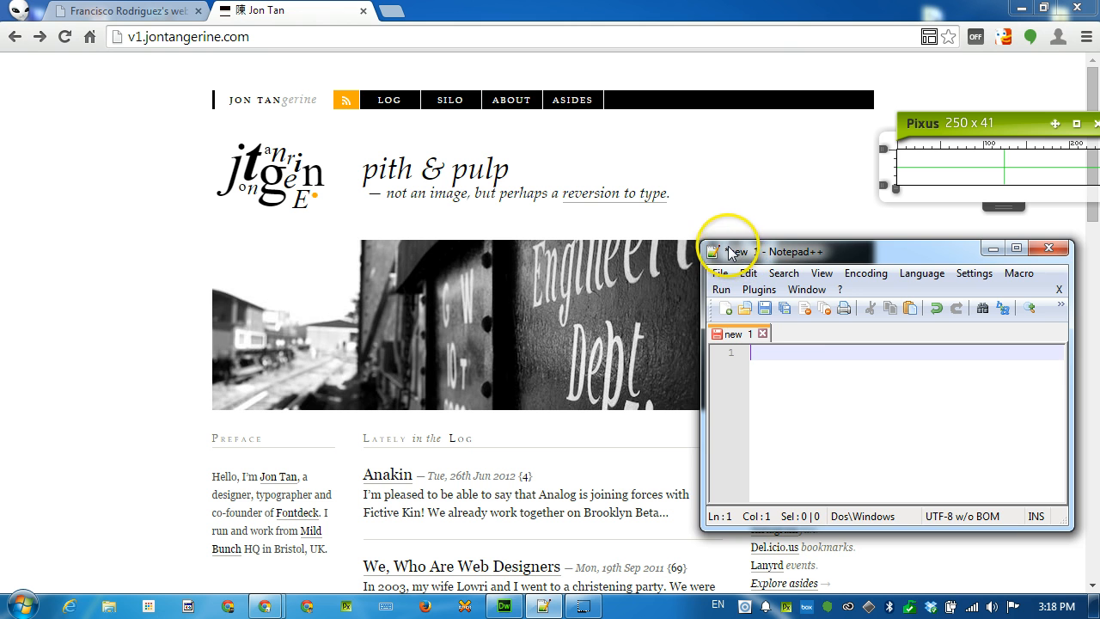
{"action": "left_click_drag", "start_coordinate": [727, 252], "coordinate": [793, 264]}
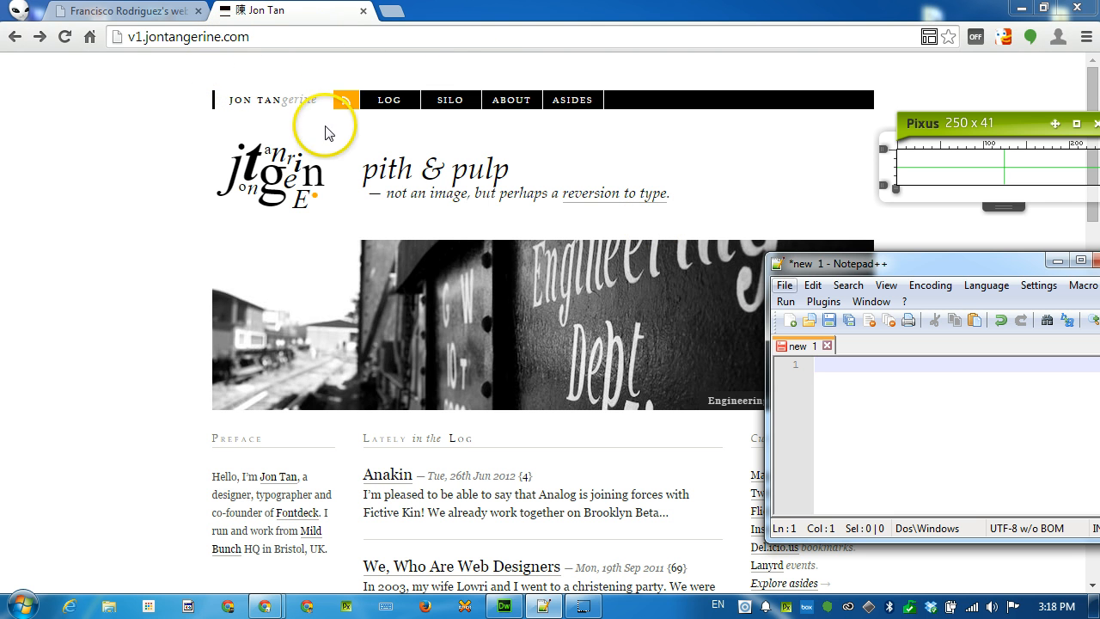
{"action": "left_click", "coordinate": [969, 403]}
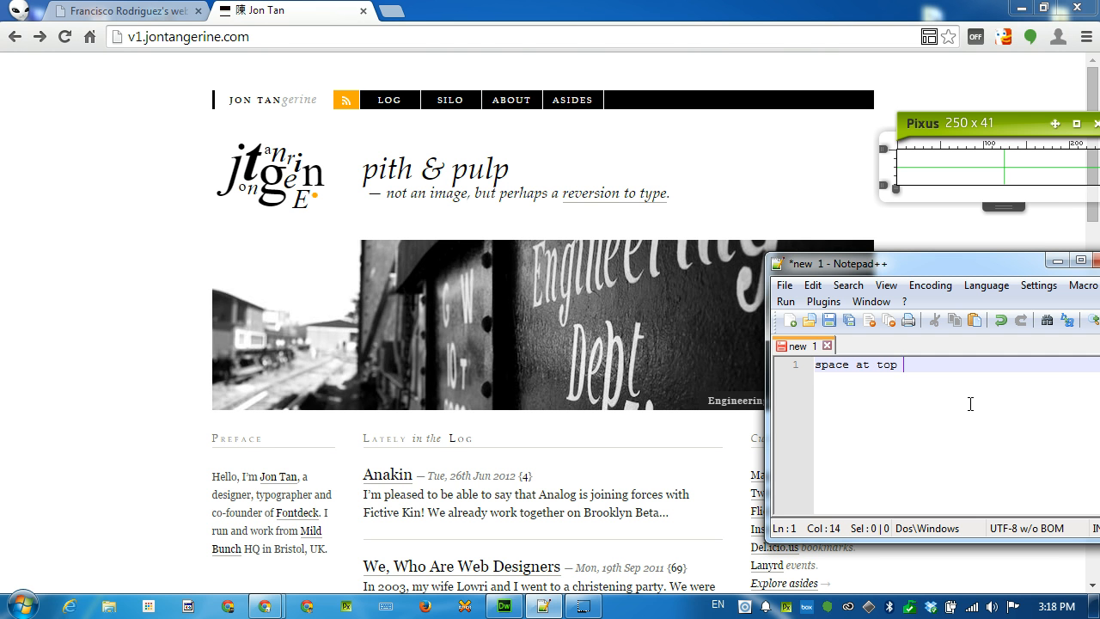
{"action": "type", "text": "space at top"}
{"action": "key", "text": "Return"}
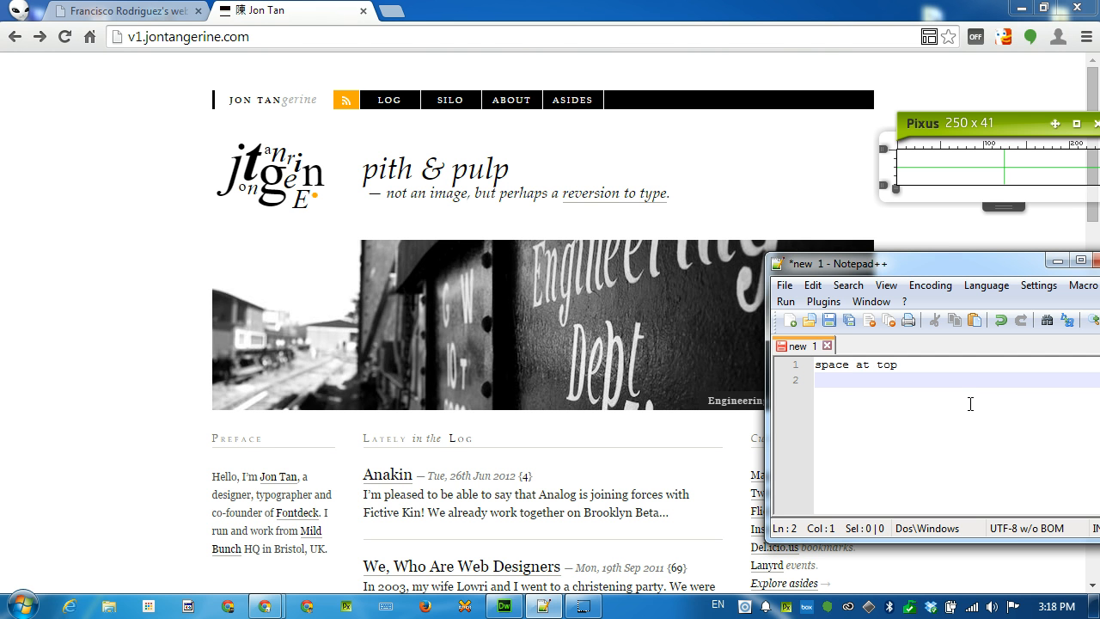
{"action": "type", "text": "nav"}
{"action": "key", "text": "Return"}
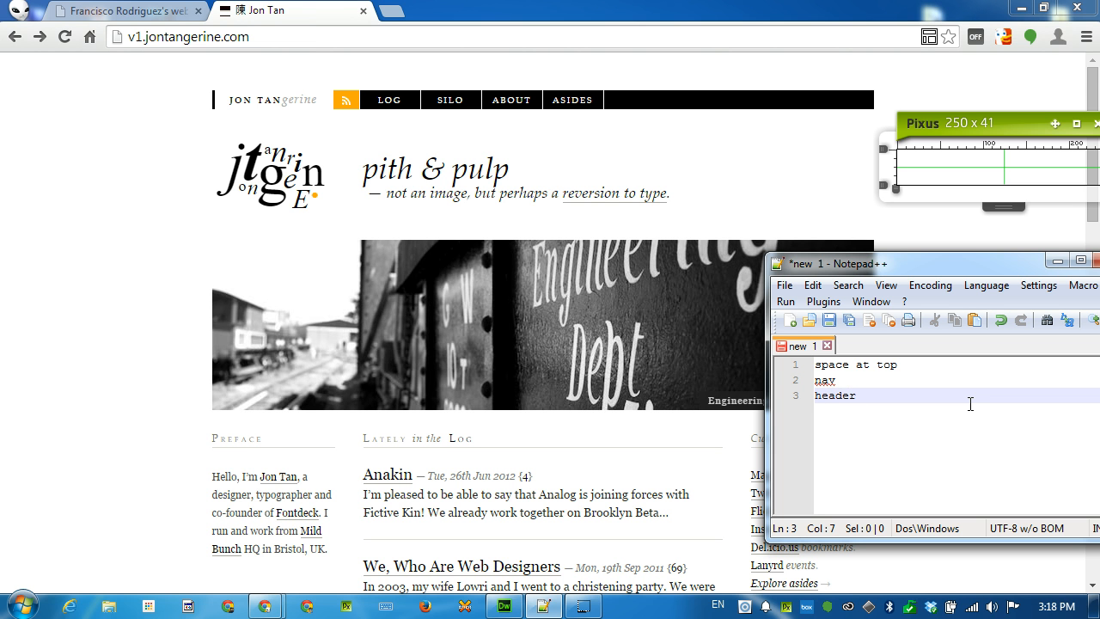
{"action": "key", "text": "Return"}
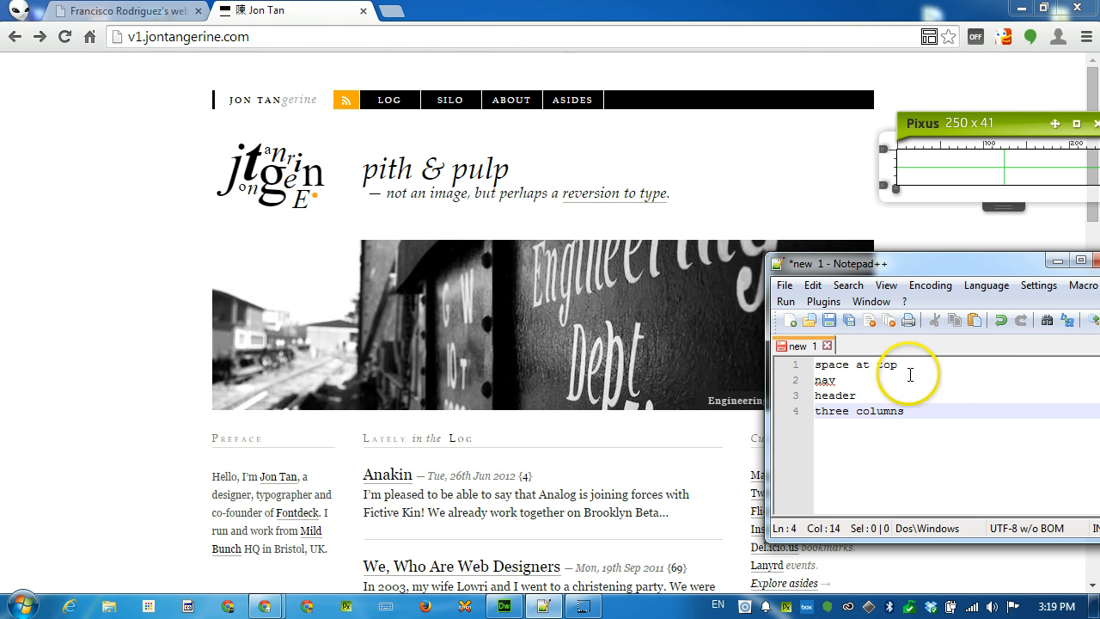
- Measure the full width of the page content across the header image with the Pixus ruler
{"action": "left_click_drag", "start_coordinate": [990, 263], "coordinate": [817, 290]}
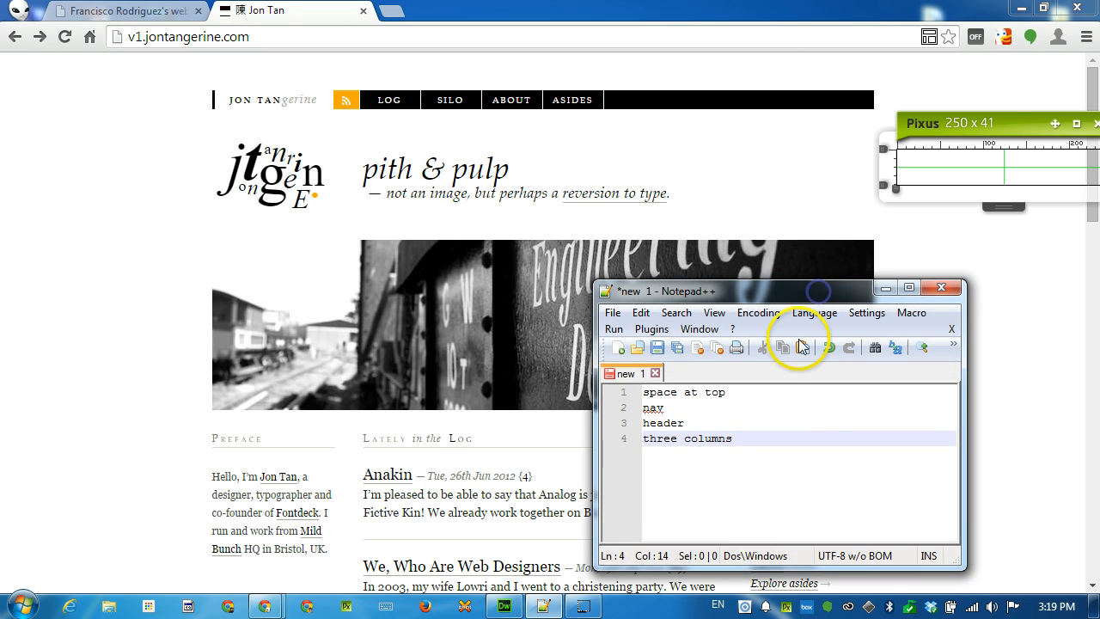
{"action": "left_click_drag", "start_coordinate": [994, 123], "coordinate": [348, 270]}
{"action": "left_click_drag", "start_coordinate": [453, 339], "coordinate": [892, 357]}
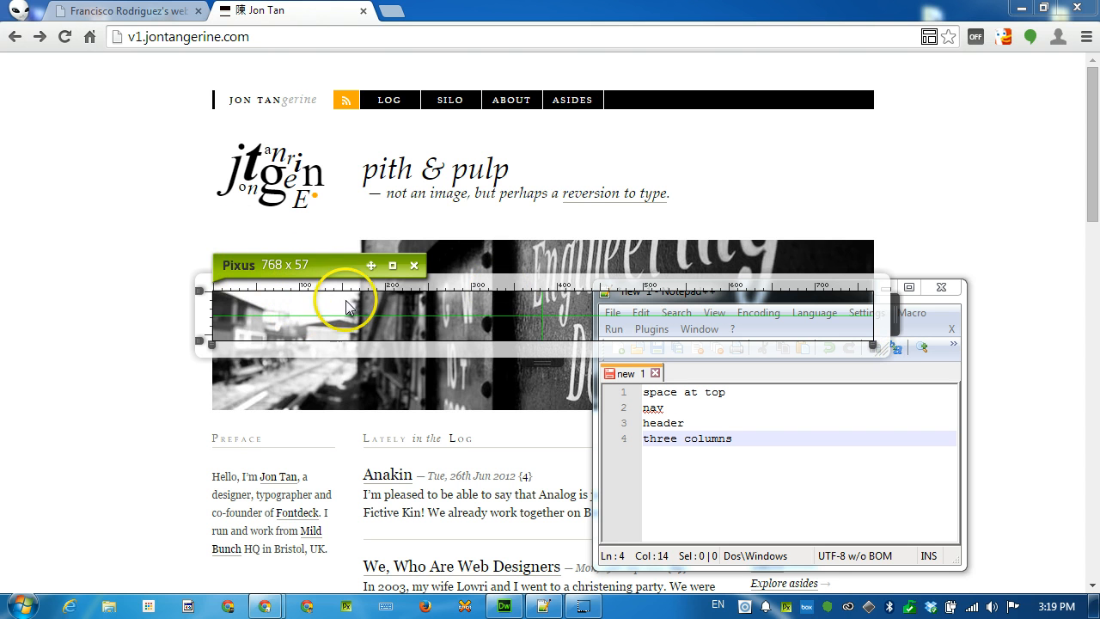
- Insert "Width 770" as the first line of the notes, separated from the section list by a blank line
{"action": "left_click", "coordinate": [750, 391]}
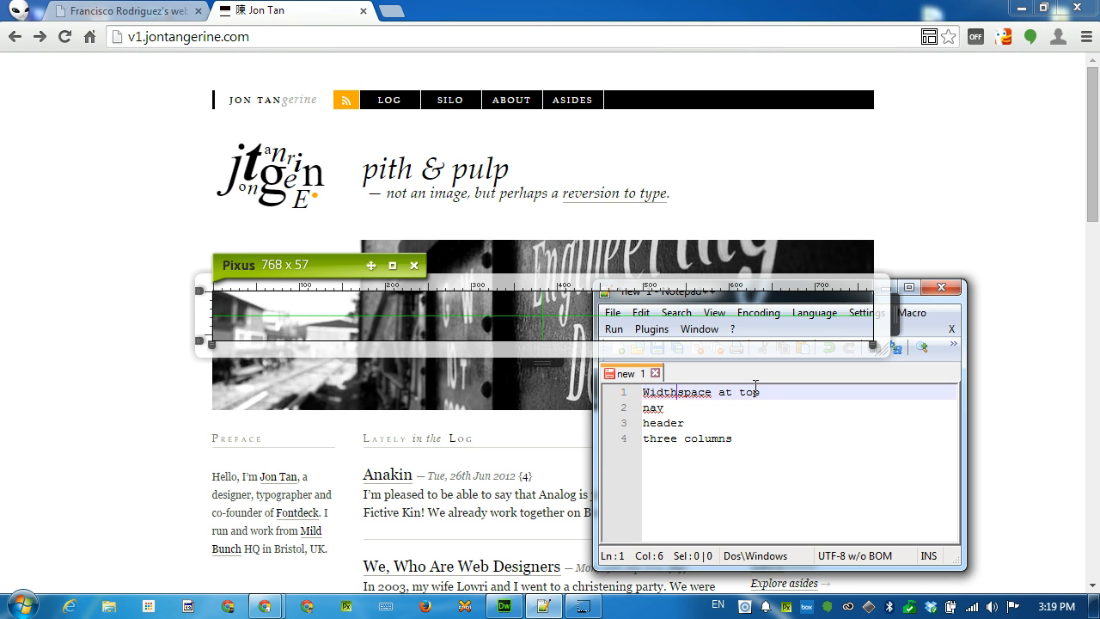
{"action": "key", "text": "Return"}
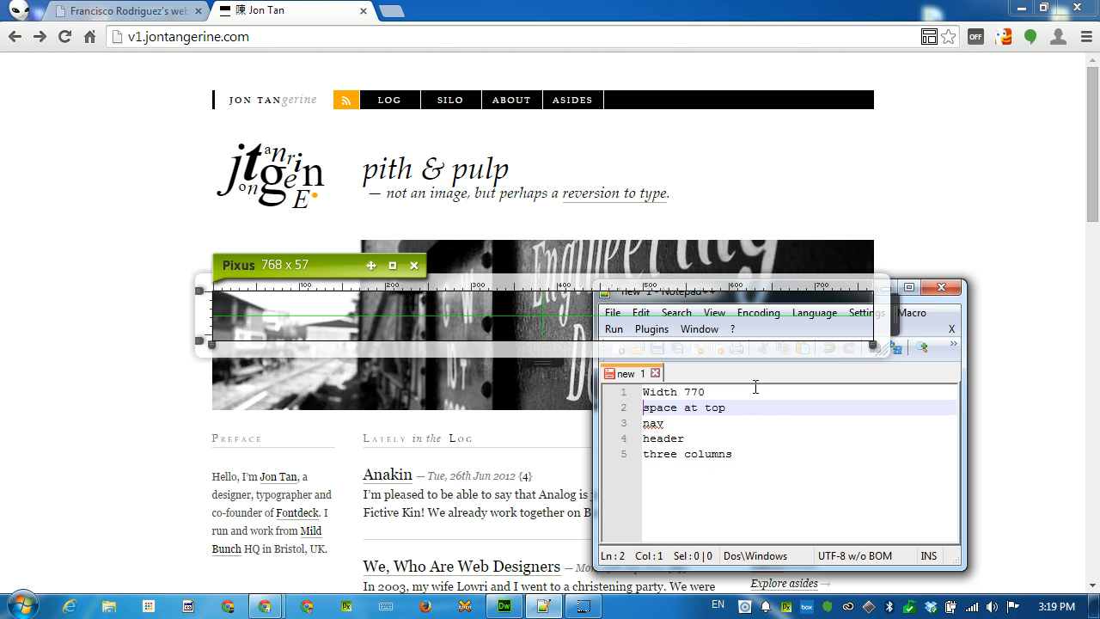
{"action": "key", "text": "Return"}
{"action": "key", "text": "Up"}
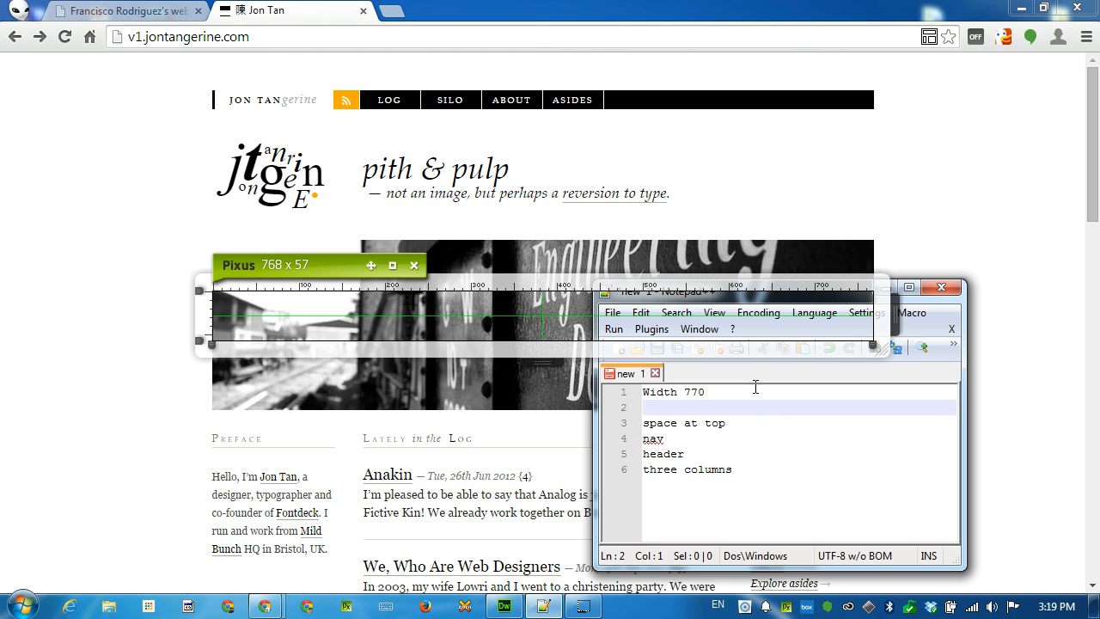
- Measure the navigation bar's height with the Pixus ruler and add "770x20" to the nav line of the notes
{"action": "left_click_drag", "start_coordinate": [324, 265], "coordinate": [430, 63]}
{"action": "left_click_drag", "start_coordinate": [992, 156], "coordinate": [887, 122]}
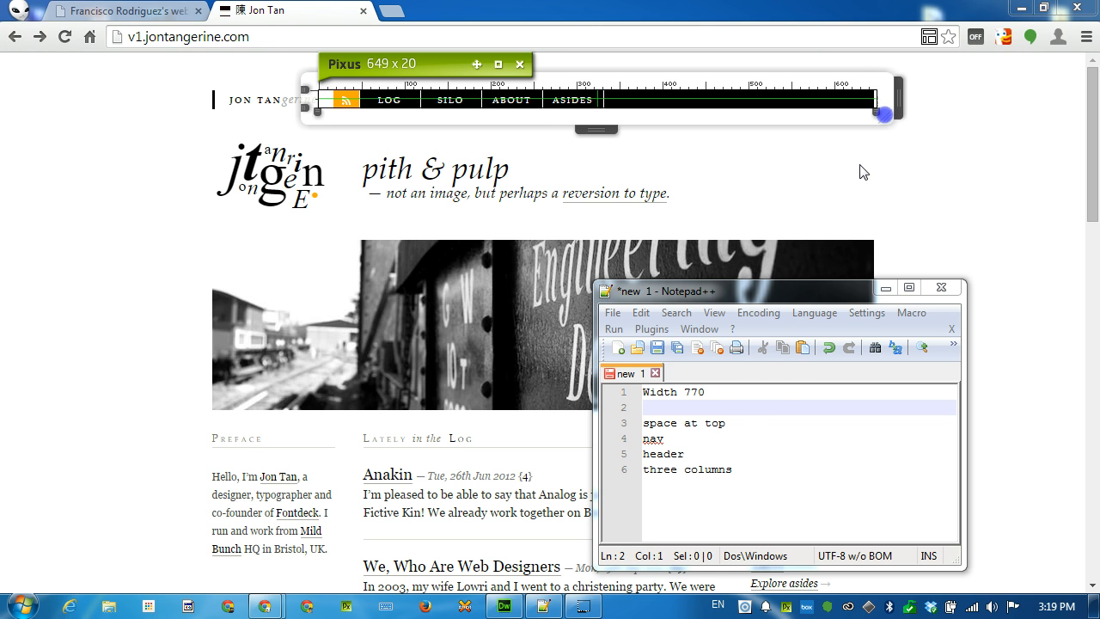
{"action": "left_click", "coordinate": [700, 404]}
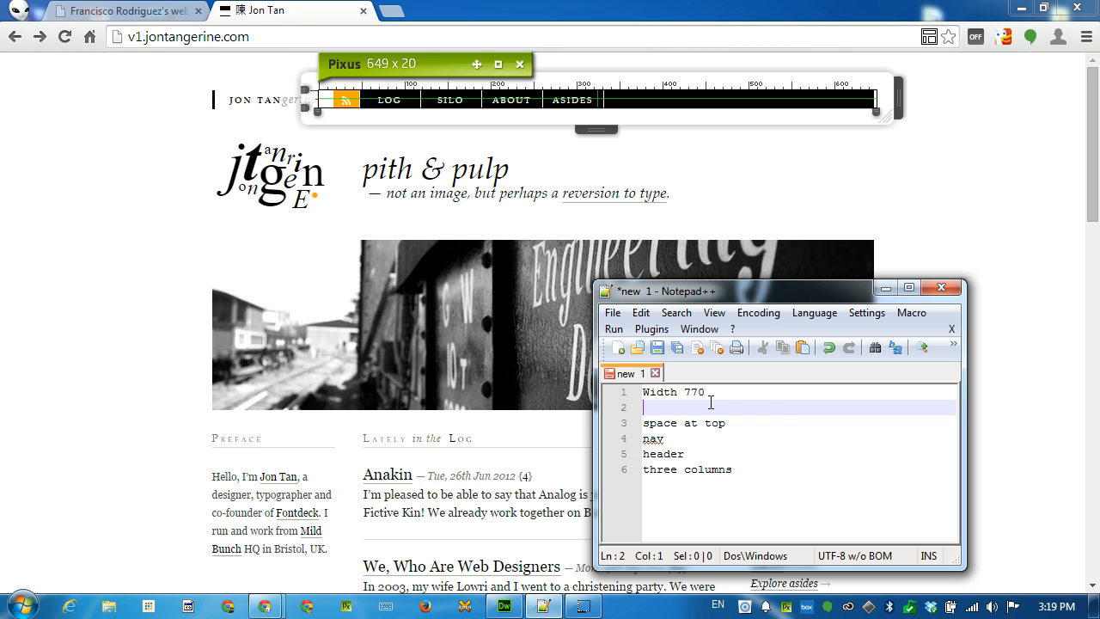
{"action": "left_click", "coordinate": [715, 438]}
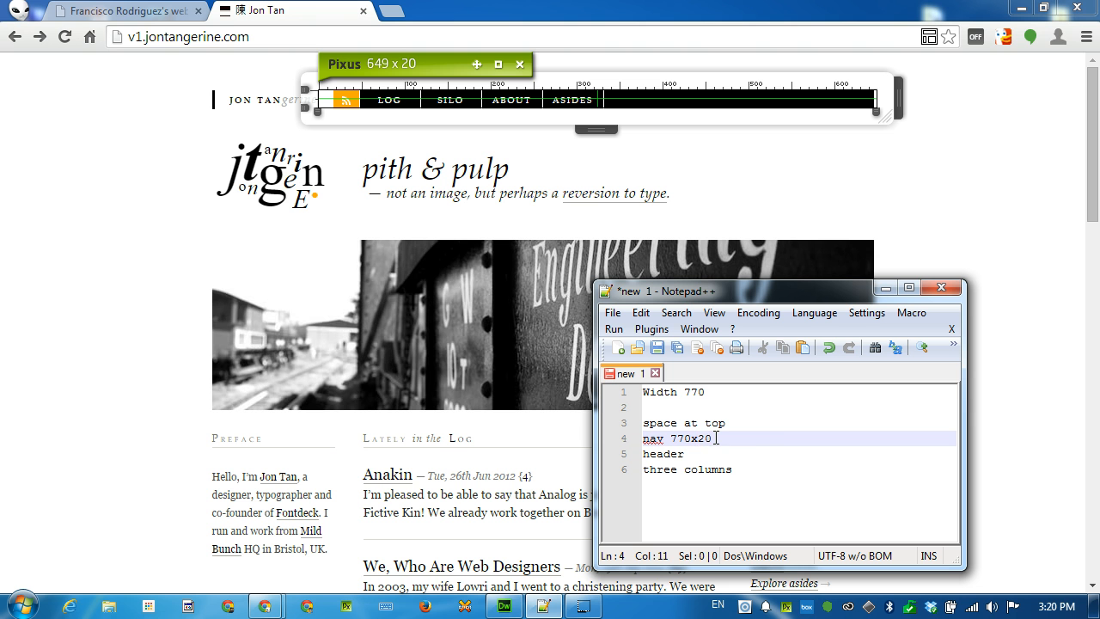
- Measure the gap above the navigation bar with the Pixus ruler and add "45 px" to the "space at top" line
{"action": "left_click", "coordinate": [753, 422]}
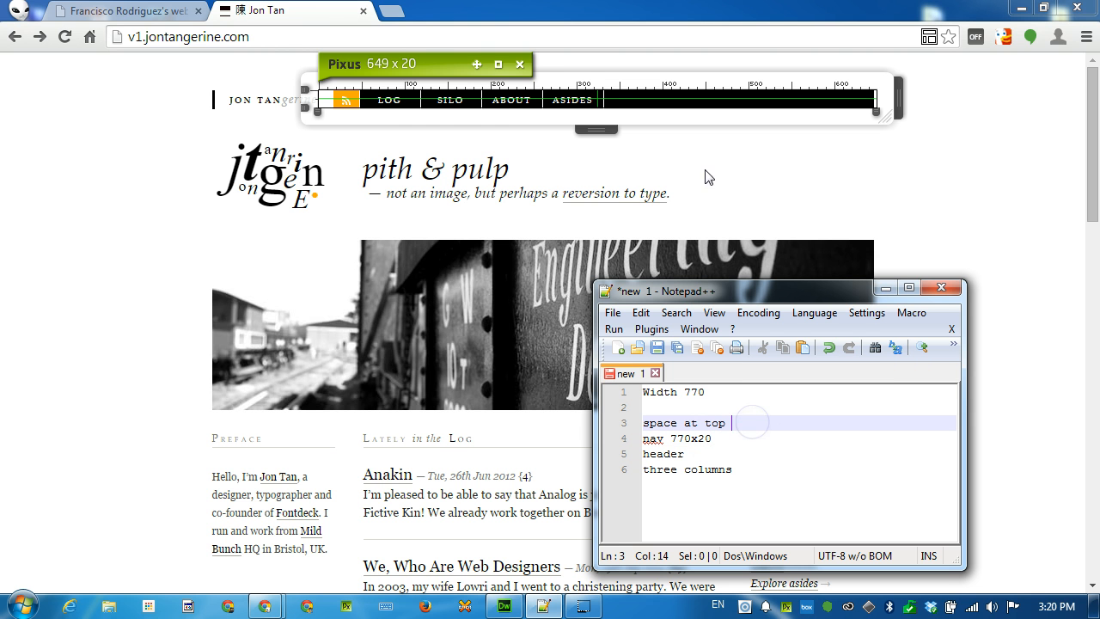
{"action": "left_click_drag", "start_coordinate": [427, 71], "coordinate": [329, 33]}
{"action": "left_click_drag", "start_coordinate": [788, 75], "coordinate": [786, 104]}
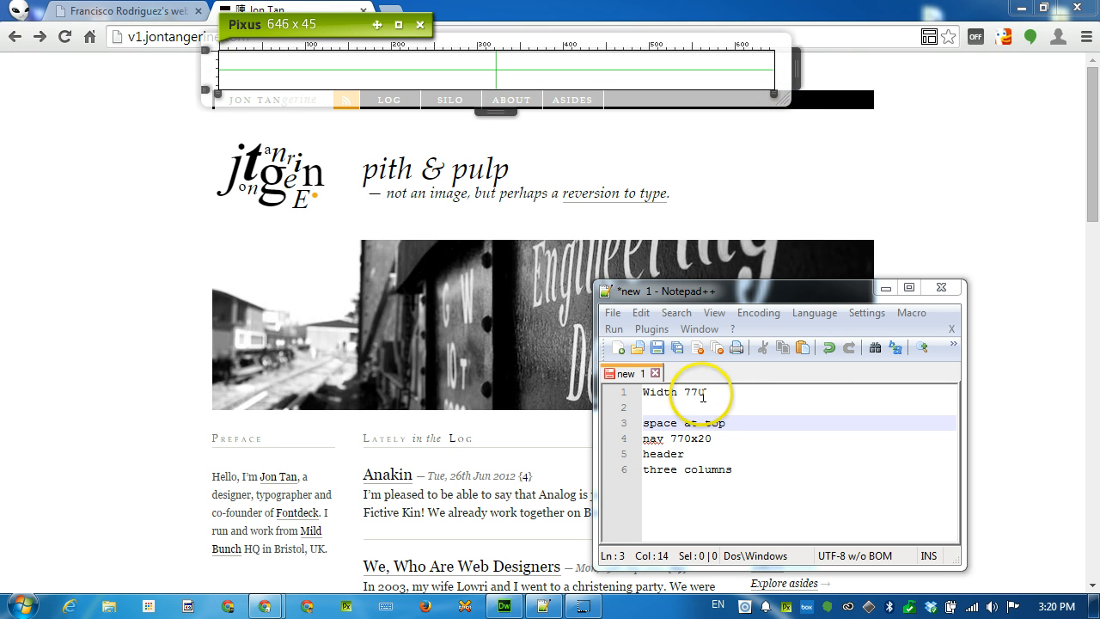
{"action": "left_click", "coordinate": [747, 422]}
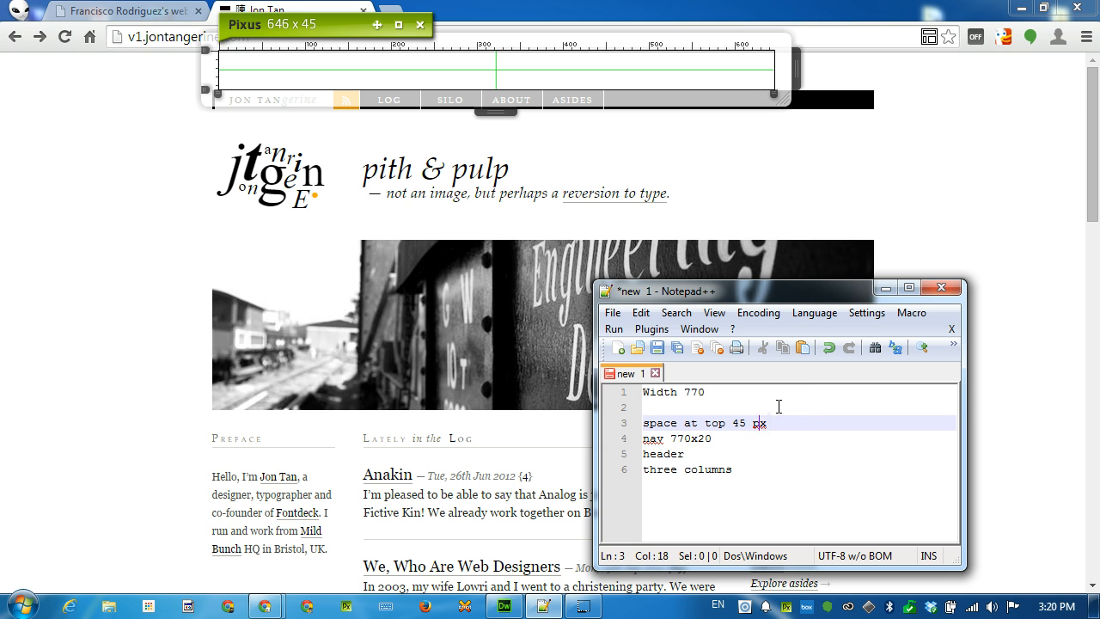
- Remove the space before the unit in the "space at top" line so the value reads "45px"
{"action": "key", "text": "BackSpace"}
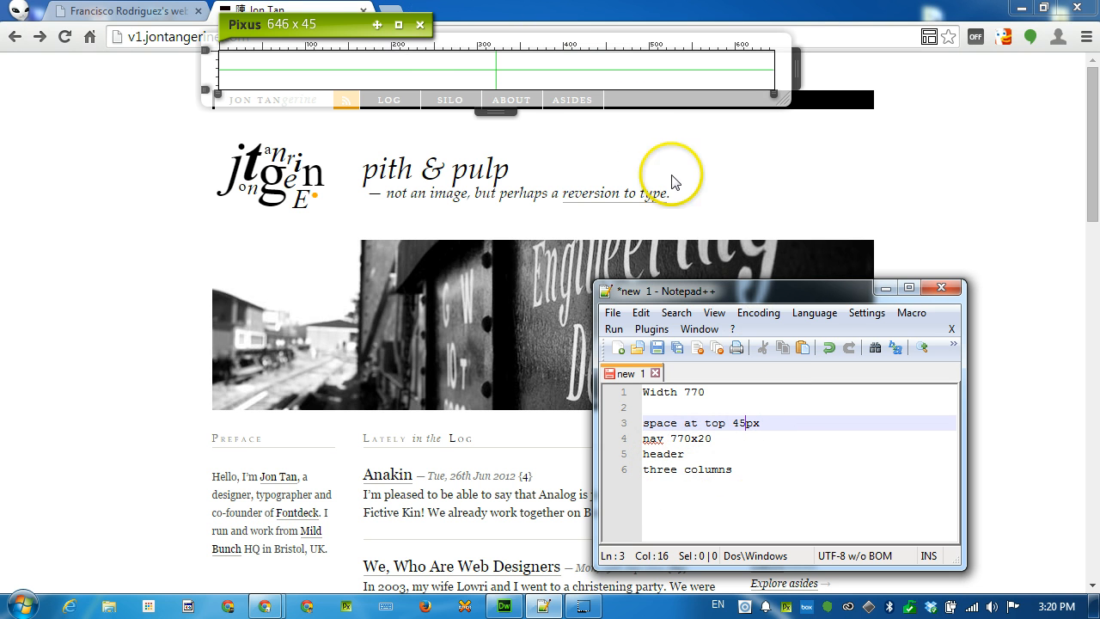
- Measure the header's height from below the navigation bar to the image's lower edge with Pixus, and add "770x350" to the header line
{"action": "left_click_drag", "start_coordinate": [340, 23], "coordinate": [276, 91]}
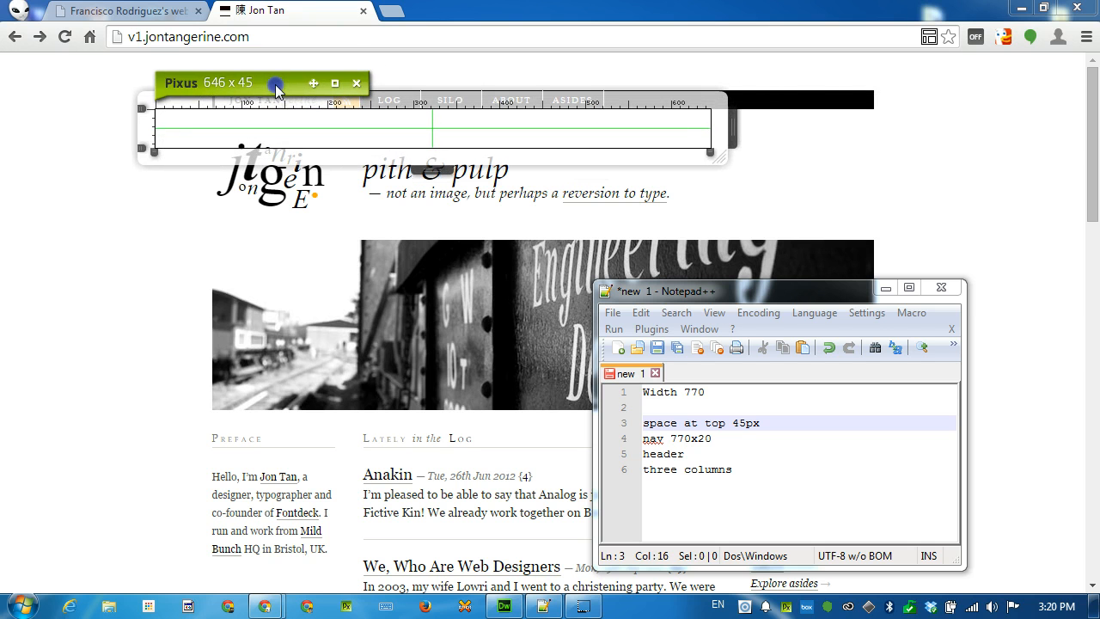
{"action": "left_click_drag", "start_coordinate": [723, 161], "coordinate": [621, 427]}
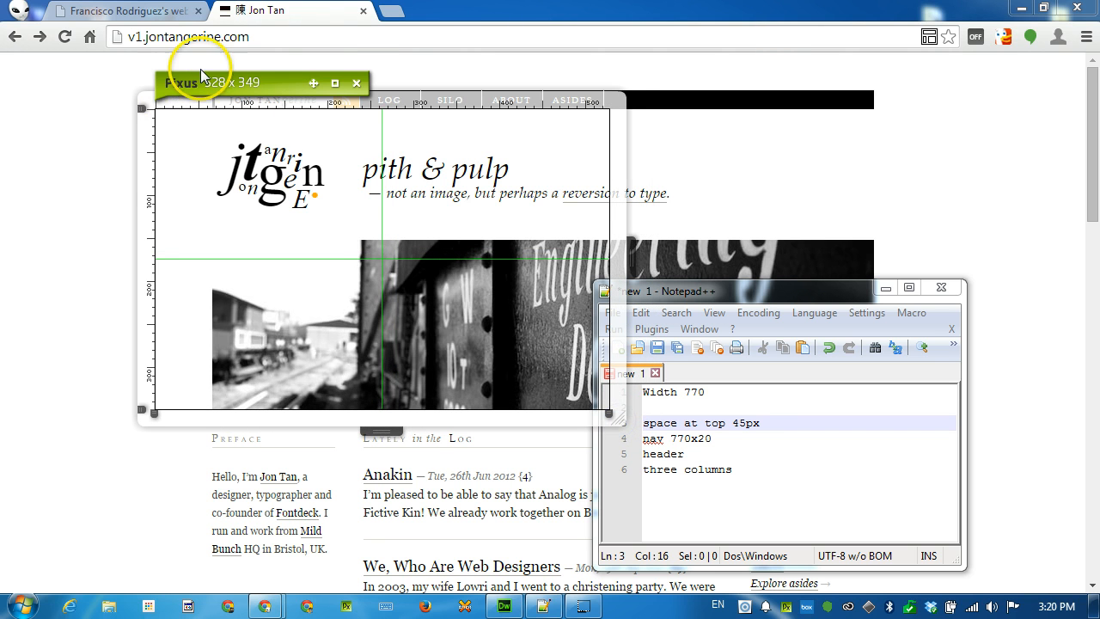
{"action": "left_click", "coordinate": [760, 450]}
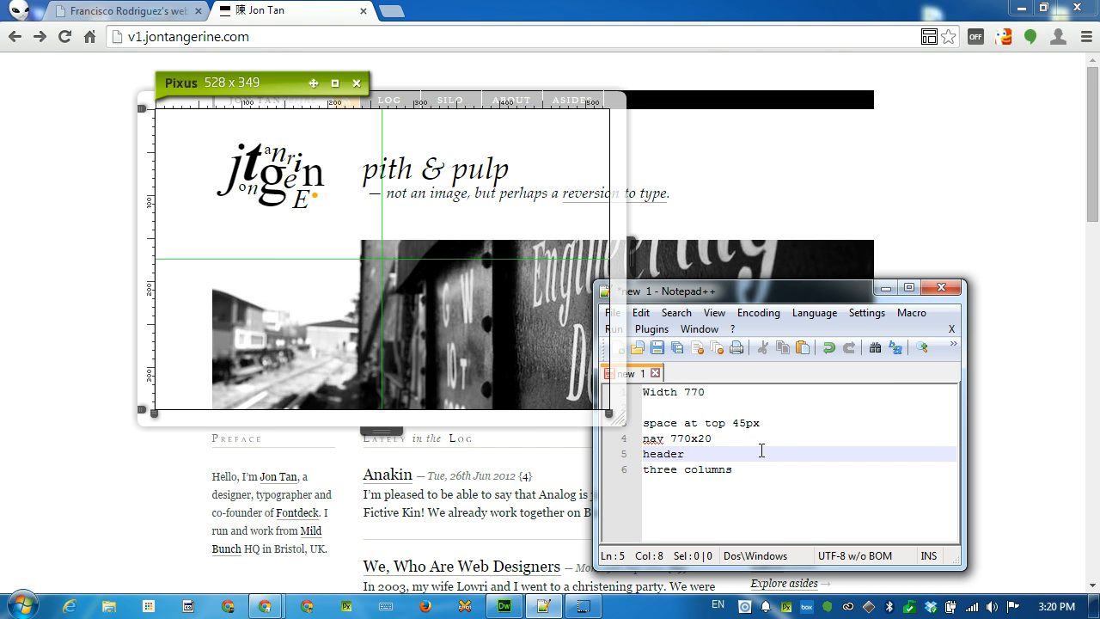
{"action": "type", "text": "770x350"}
{"action": "key", "text": "Down"}
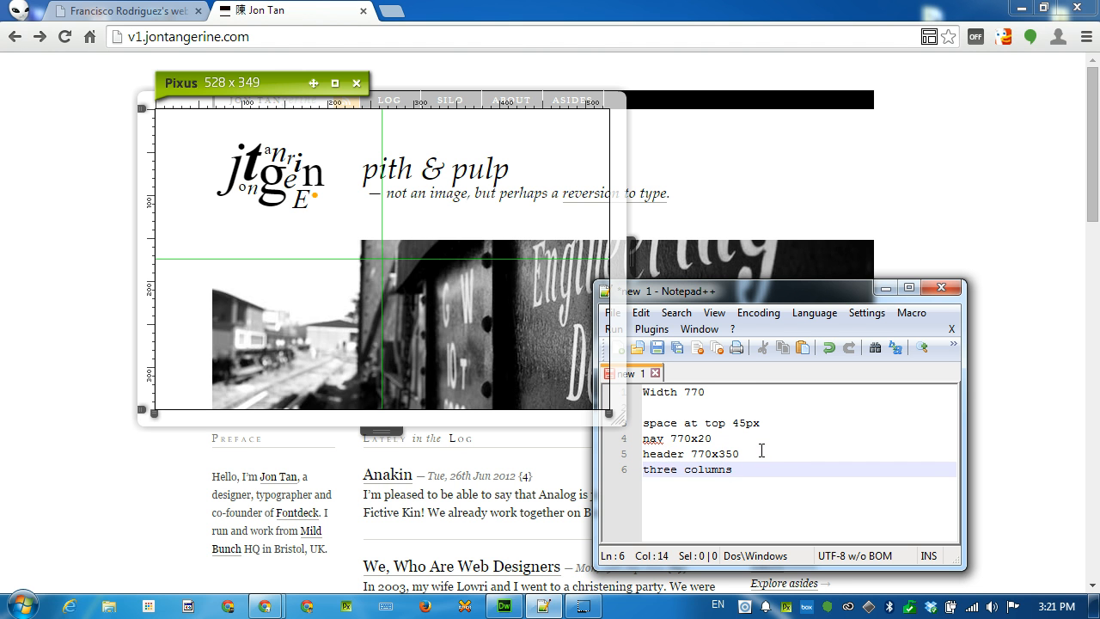
- Measure the vertical gap between the header image and the column headings with the Pixus ruler
{"action": "left_click_drag", "start_coordinate": [313, 82], "coordinate": [325, 193]}
{"action": "left_click_drag", "start_coordinate": [626, 526], "coordinate": [434, 251]}
{"action": "left_click_drag", "start_coordinate": [271, 184], "coordinate": [334, 391]}
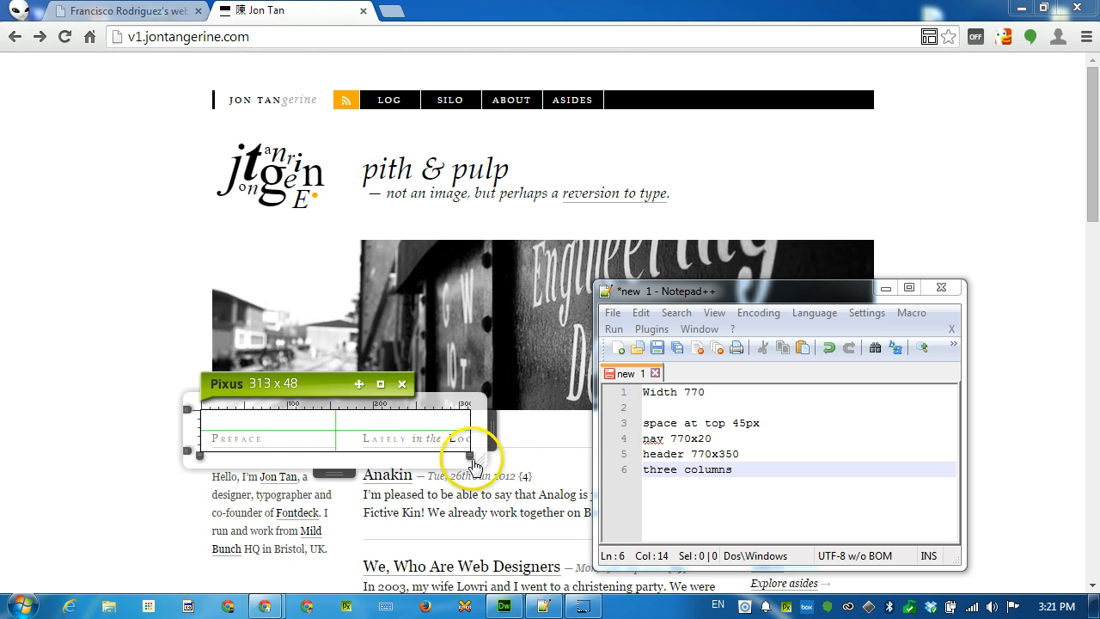
{"action": "left_click_drag", "start_coordinate": [469, 453], "coordinate": [474, 448]}
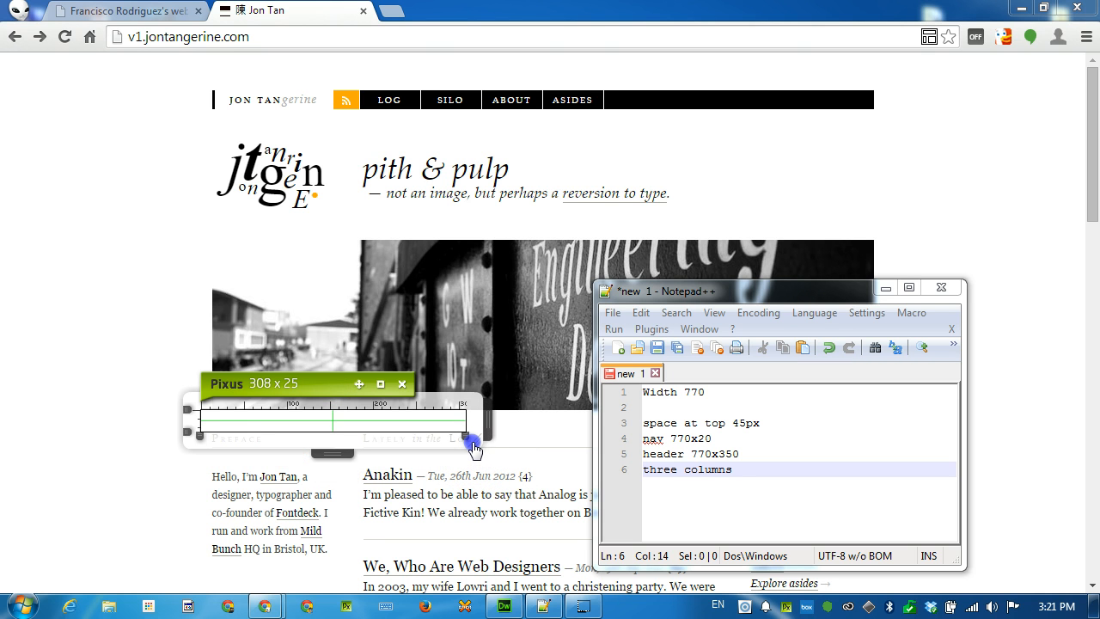
- Insert a "space betwen header and" line below the header entry in the notes, leaving a blank line before "three columns"
{"action": "left_click", "coordinate": [748, 492]}
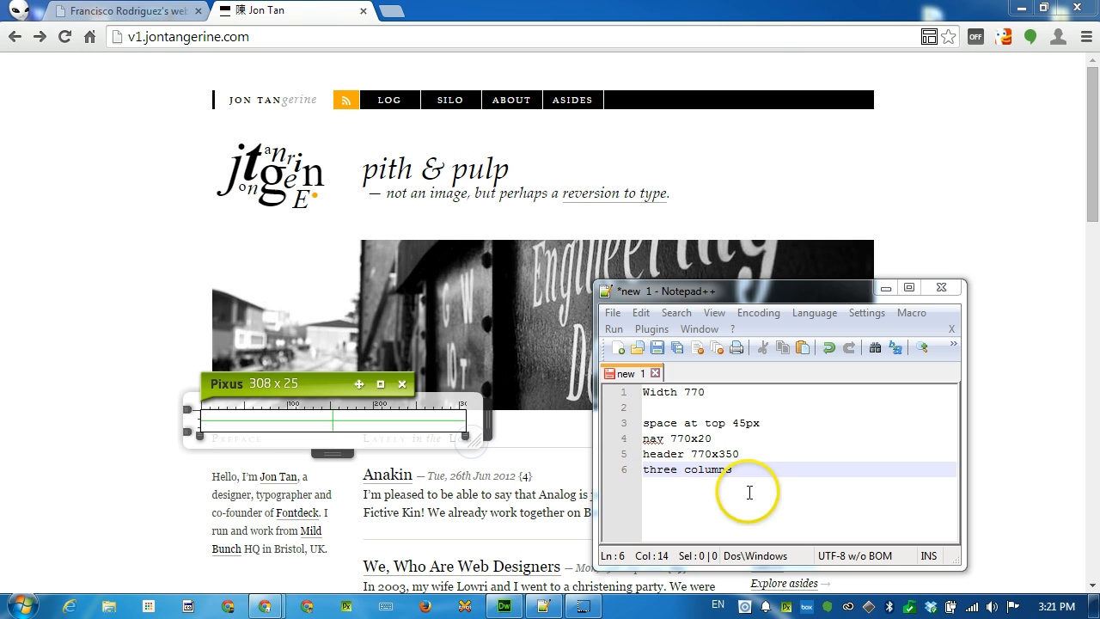
{"action": "left_click", "coordinate": [764, 451]}
{"action": "key", "text": "Return"}
{"action": "key", "text": "Return"}
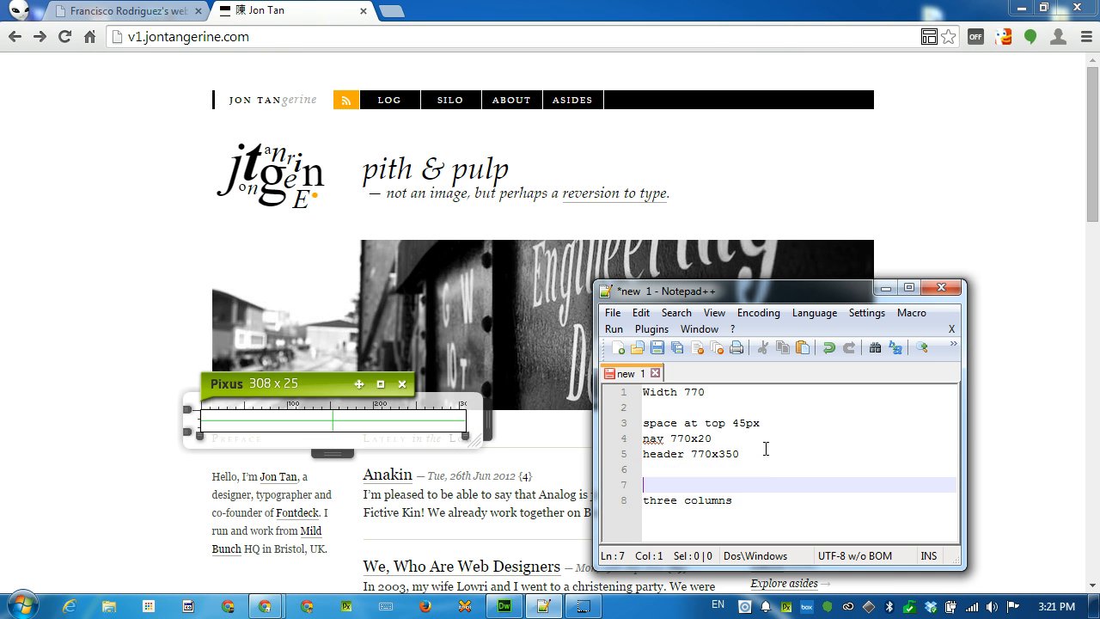
{"action": "key", "text": "Up"}
{"action": "type", "text": "sp"}
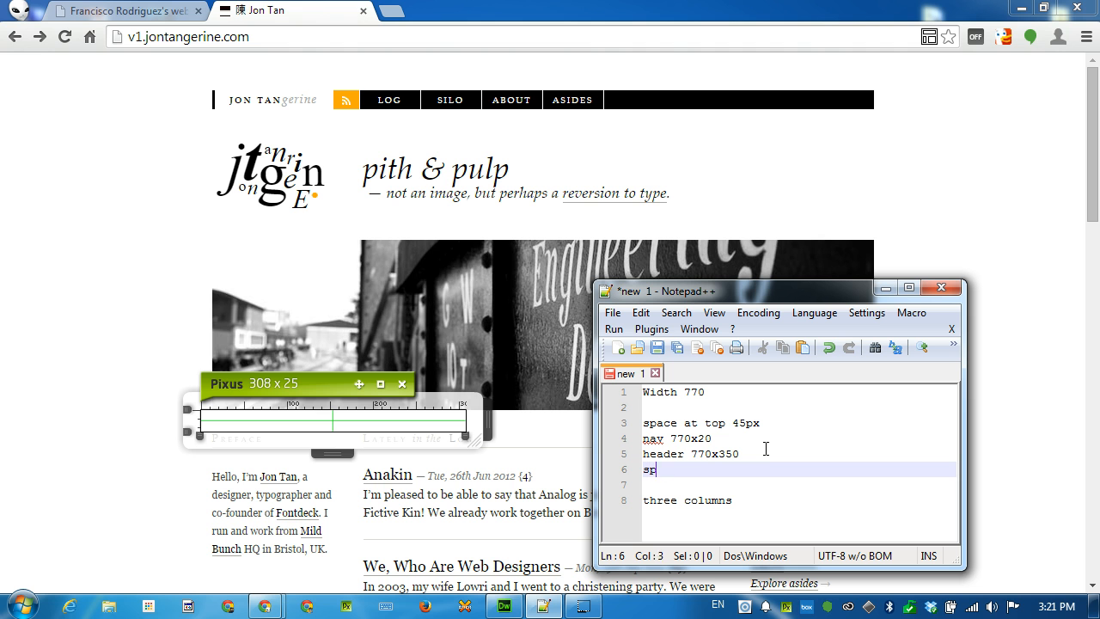
{"action": "type", "text": "ace betwen hea"}
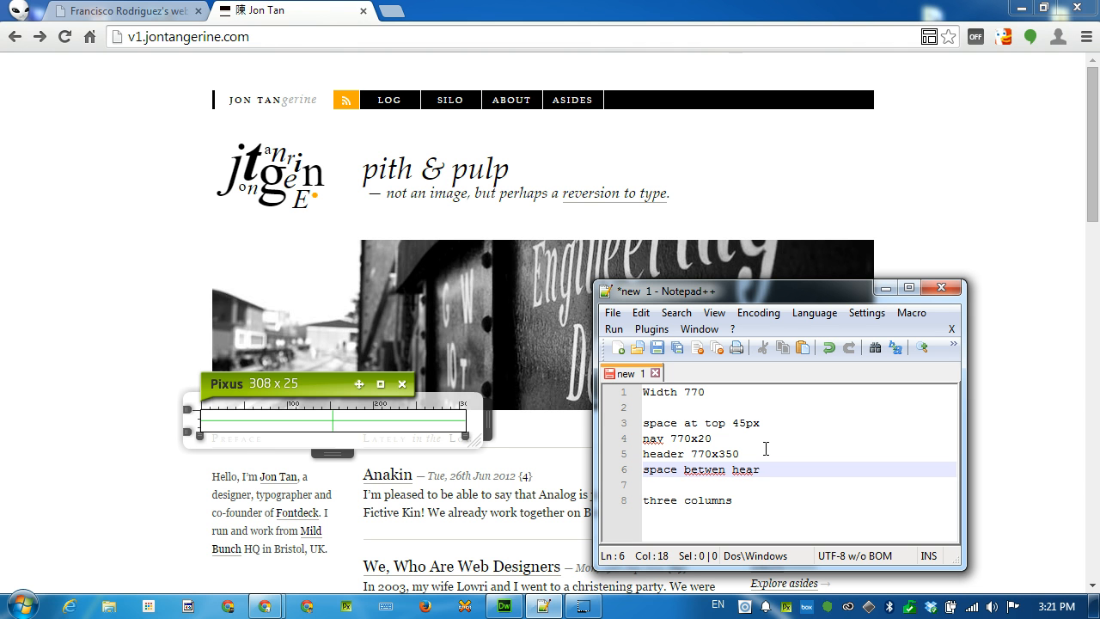
{"action": "type", "text": "der and"}
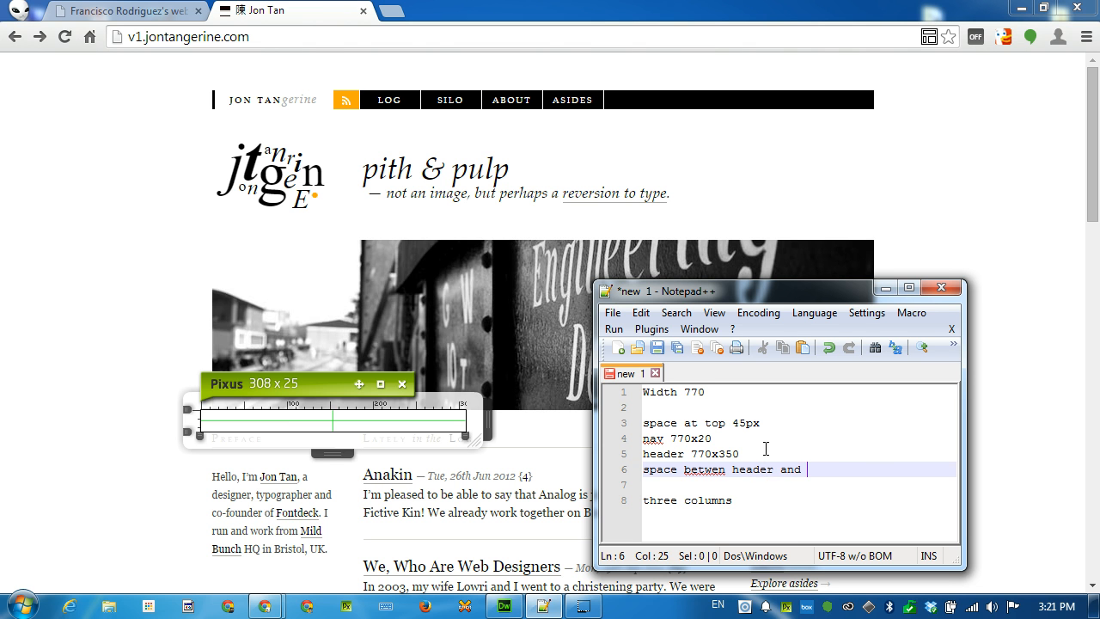